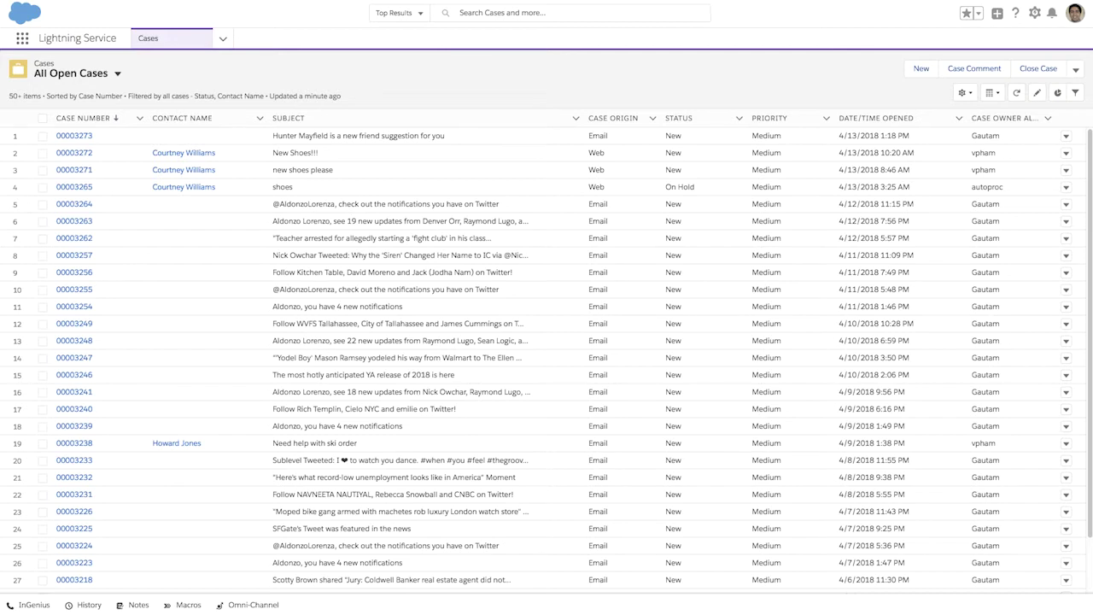
Step: Switch to the Low Priority Cases view, select all 15 cases, and start a Case Comment
{"action": "left_click", "coordinate": [118, 74]}
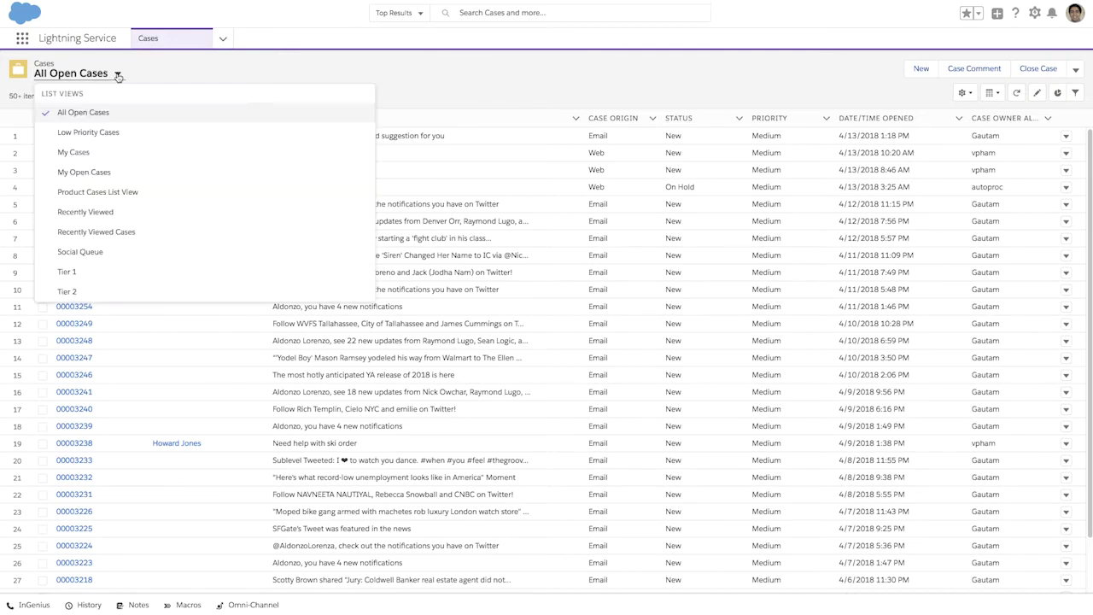
{"action": "left_click", "coordinate": [142, 134]}
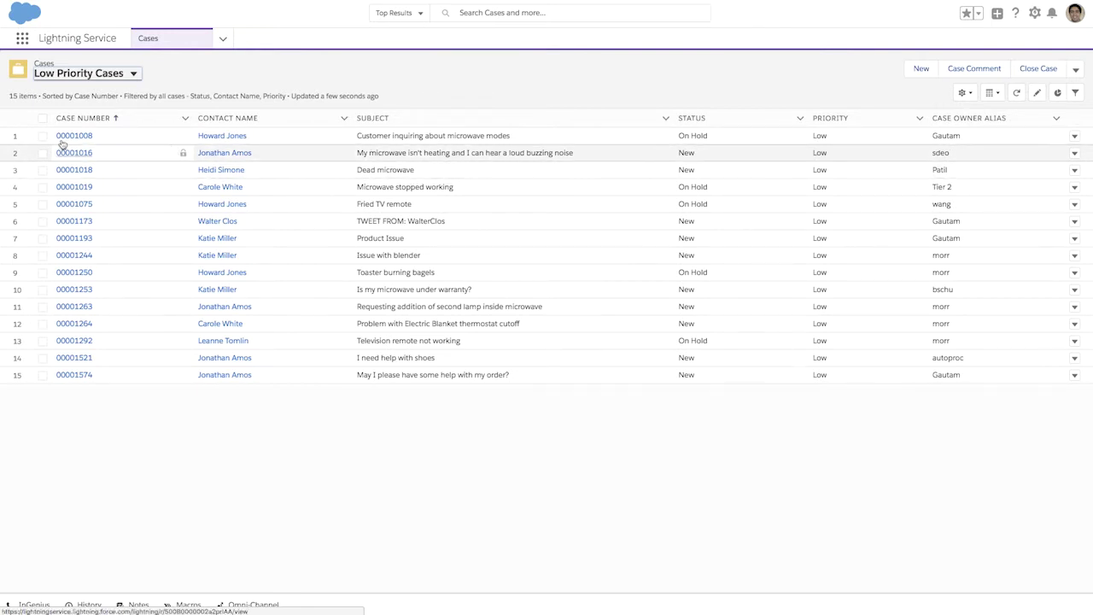
{"action": "left_click", "coordinate": [41, 119]}
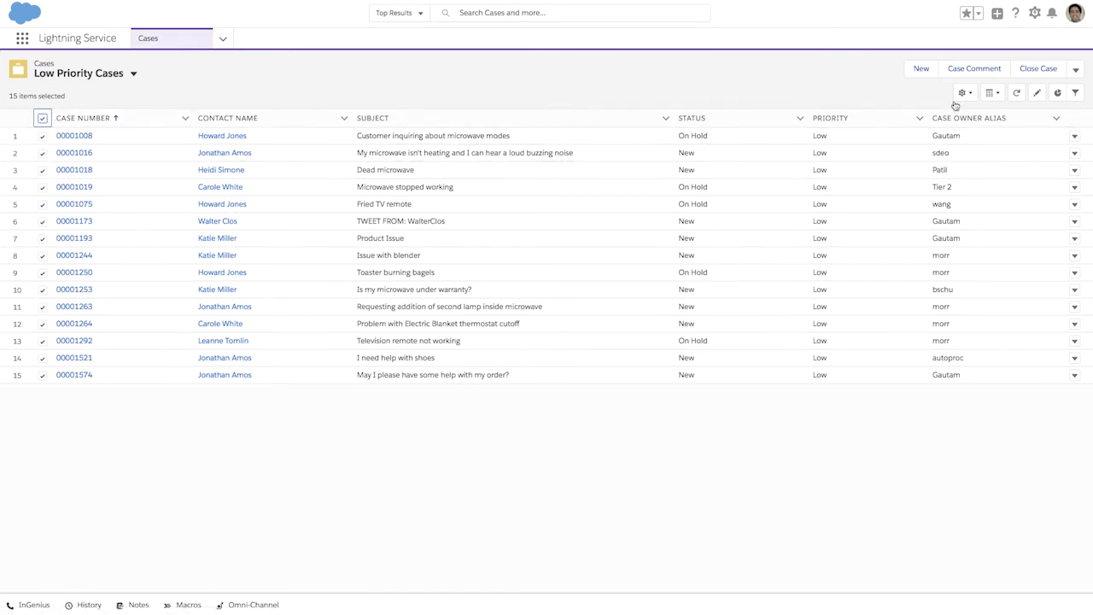
{"action": "left_click", "coordinate": [957, 72]}
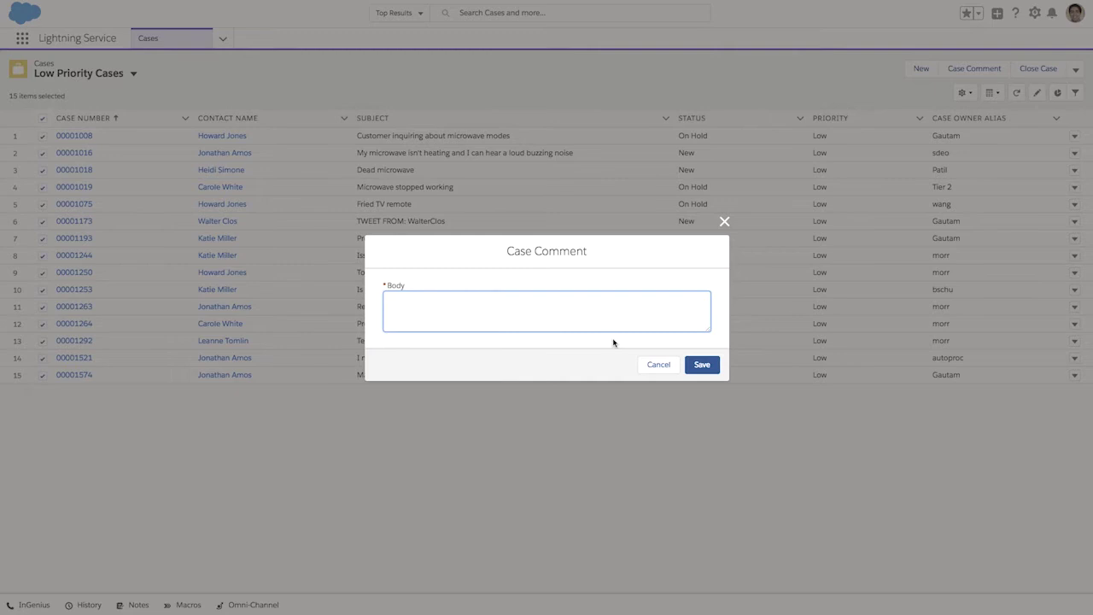
Step: Cancel the comment form and open the Case Comment action under Setup's Case object
{"action": "left_click", "coordinate": [650, 366]}
{"action": "left_click", "coordinate": [1034, 14]}
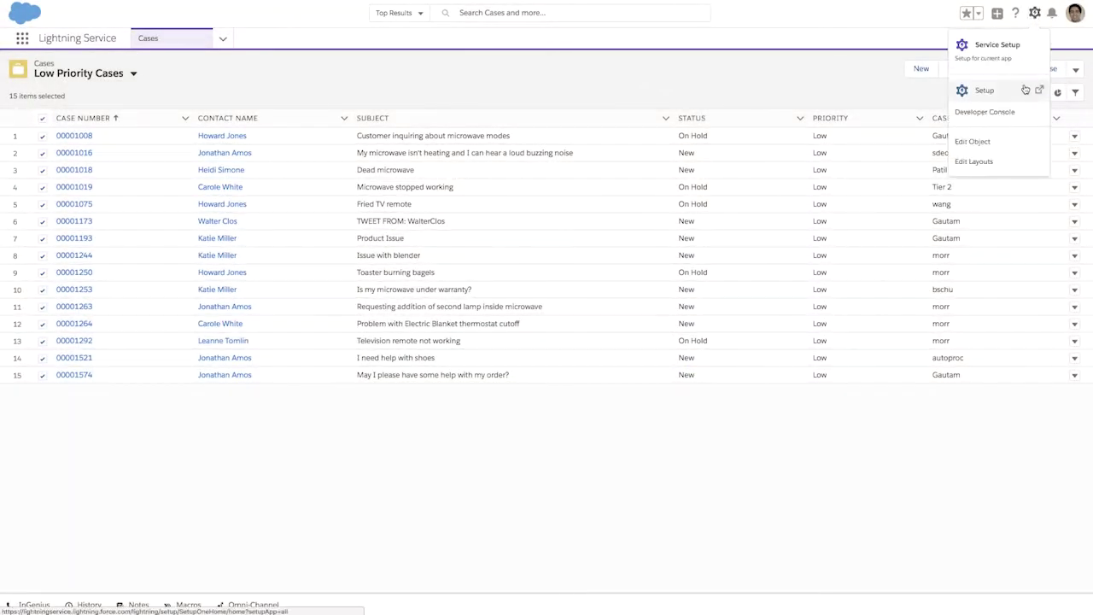
{"action": "left_click", "coordinate": [1018, 89]}
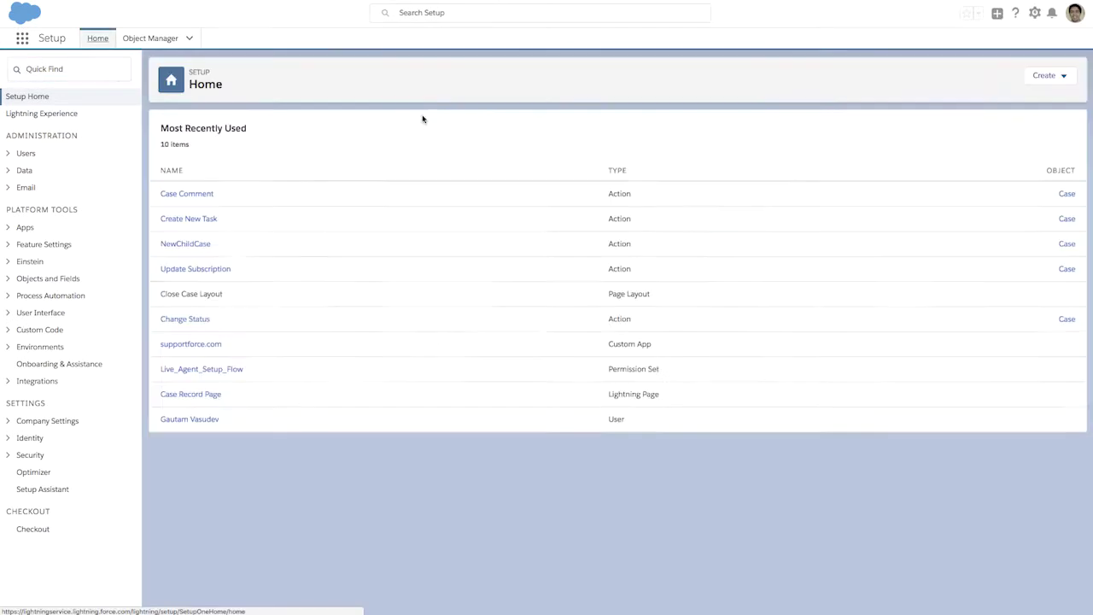
{"action": "left_click", "coordinate": [150, 38]}
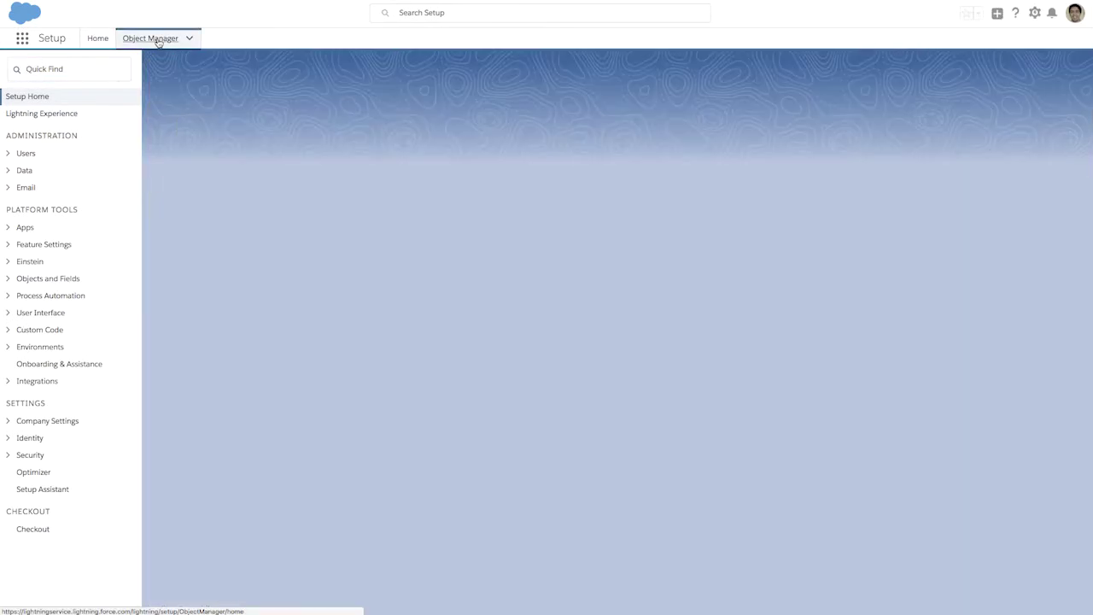
{"action": "left_click", "coordinate": [24, 339]}
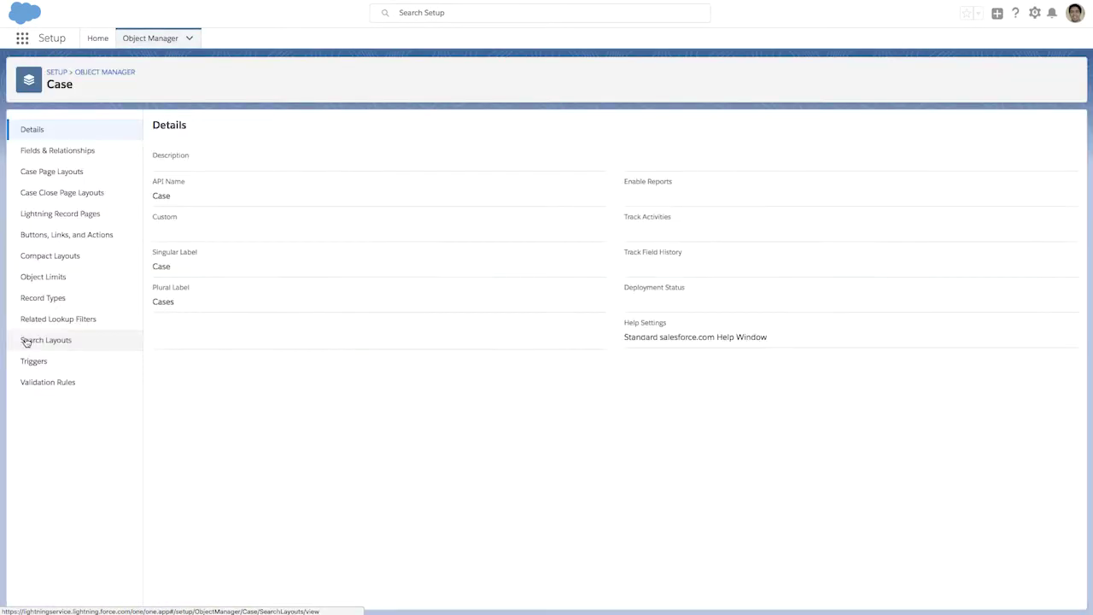
{"action": "left_click", "coordinate": [98, 238]}
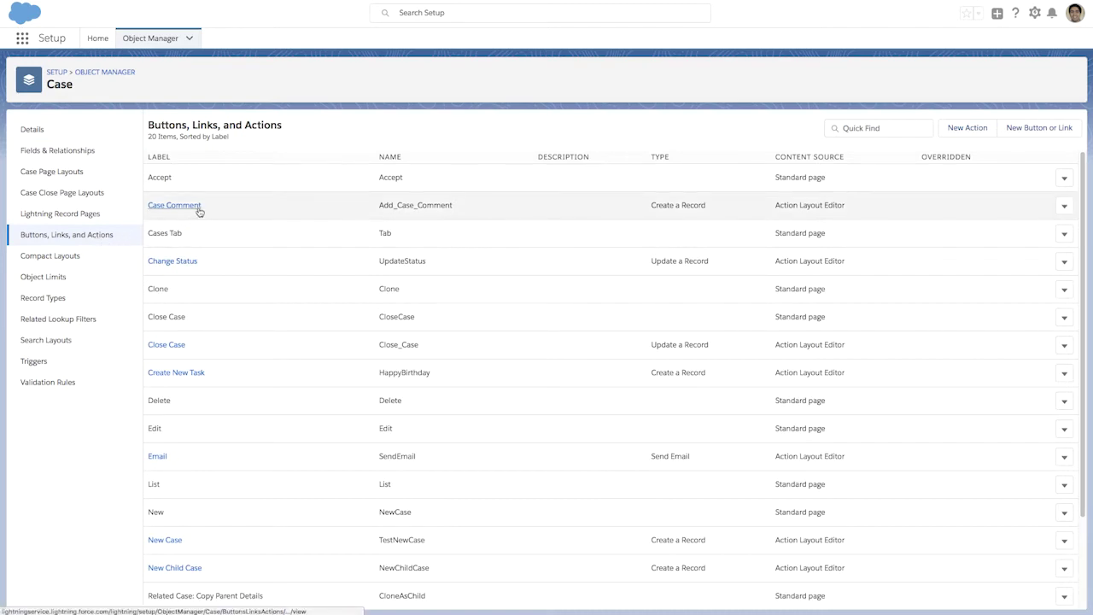
{"action": "left_click", "coordinate": [197, 209]}
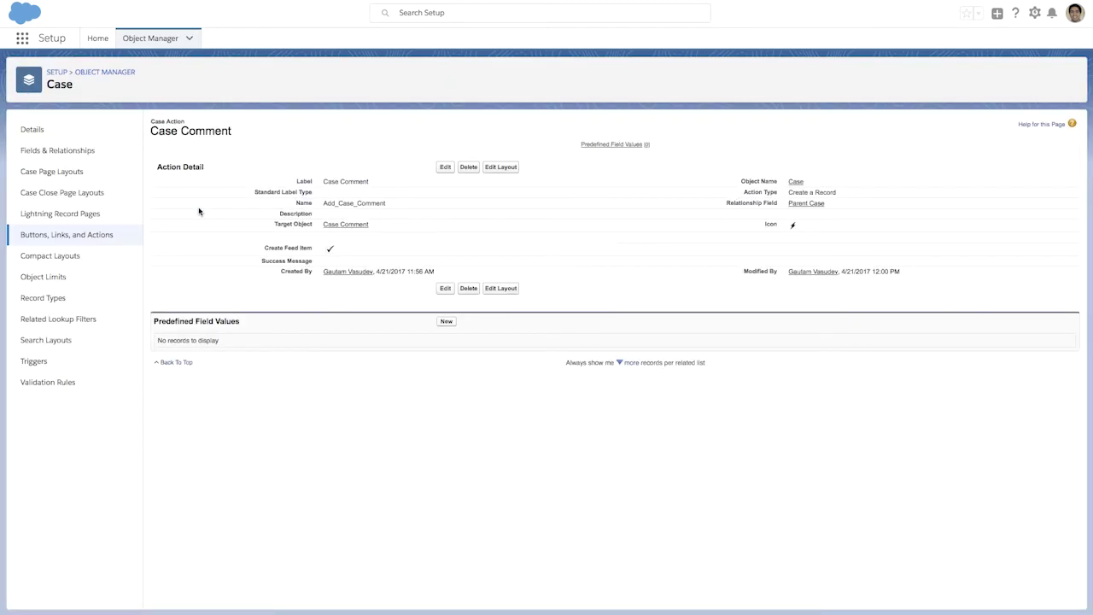
Step: Save a predefined Body: 'This case will be updated from Low to Medium priority. Please follow-up accordingly.'
{"action": "left_click", "coordinate": [446, 324]}
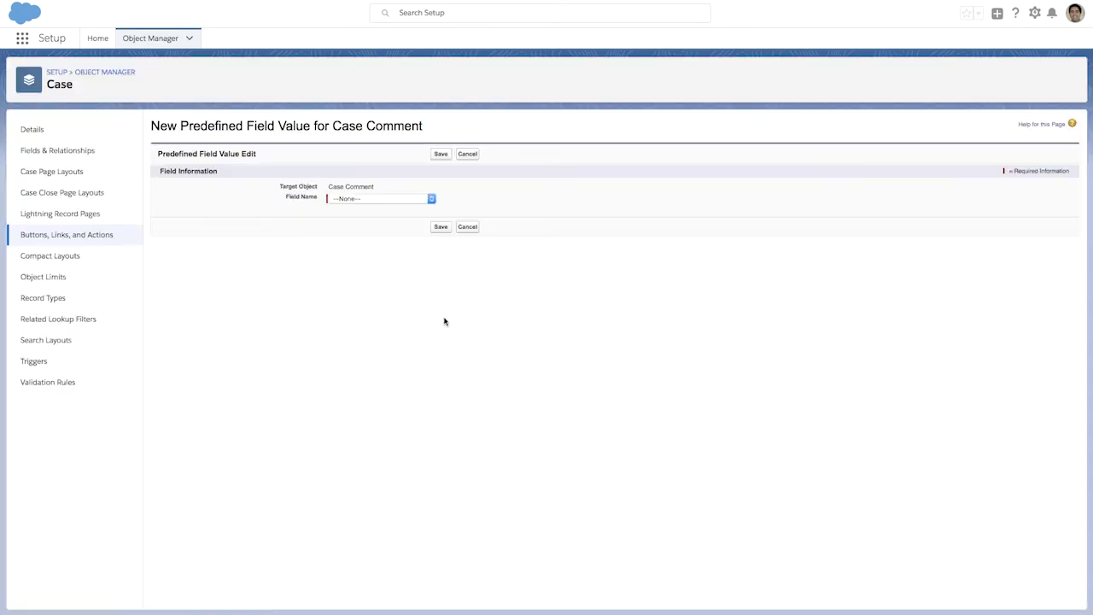
{"action": "left_click", "coordinate": [411, 199]}
{"action": "left_click", "coordinate": [407, 216]}
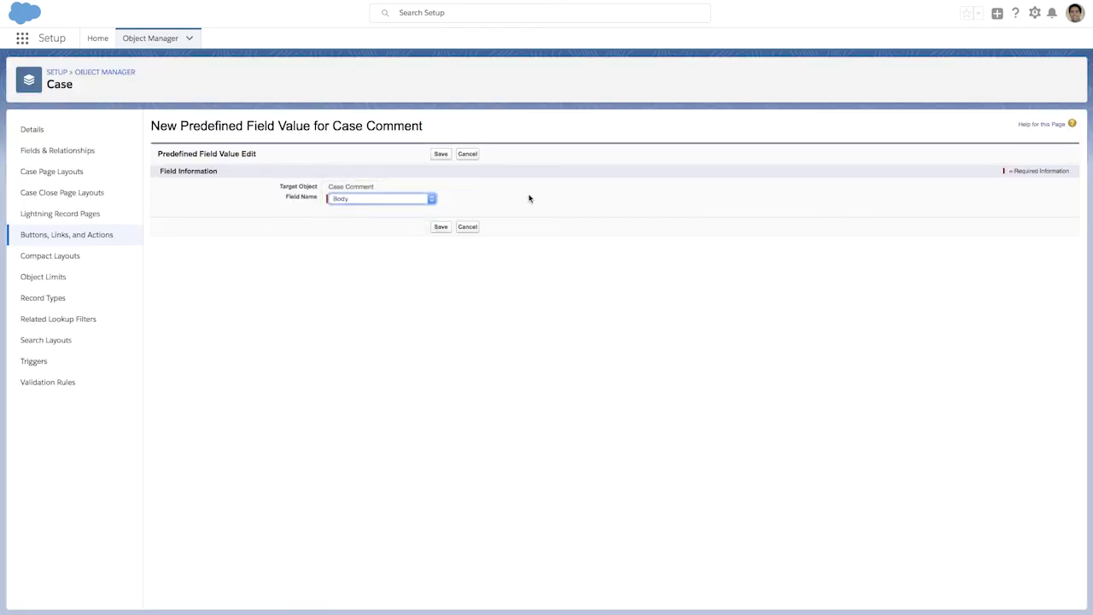
{"action": "left_click_drag", "start_coordinate": [613, 265], "coordinate": [620, 287]}
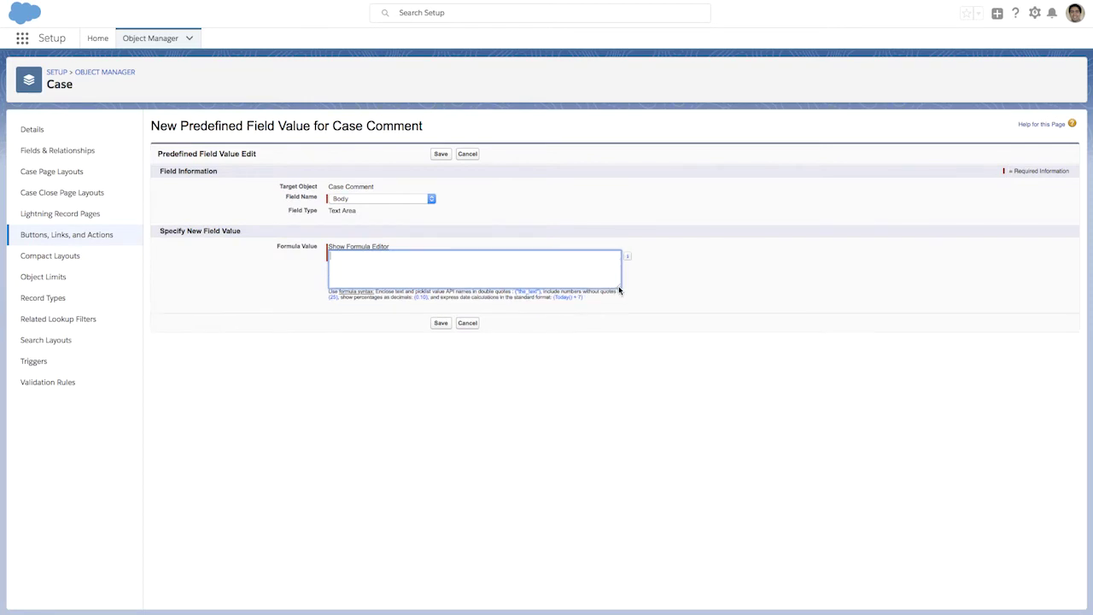
{"action": "type", "text": "\"This case will be updated from Low to Medium priority. Please follow-up accordingly.\""}
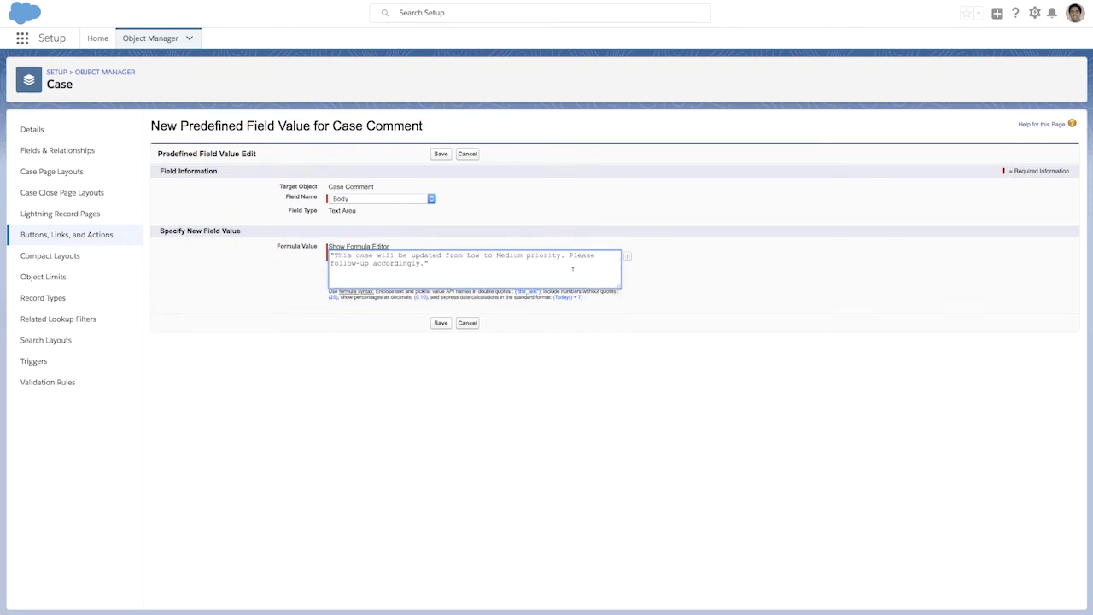
{"action": "left_click", "coordinate": [442, 326]}
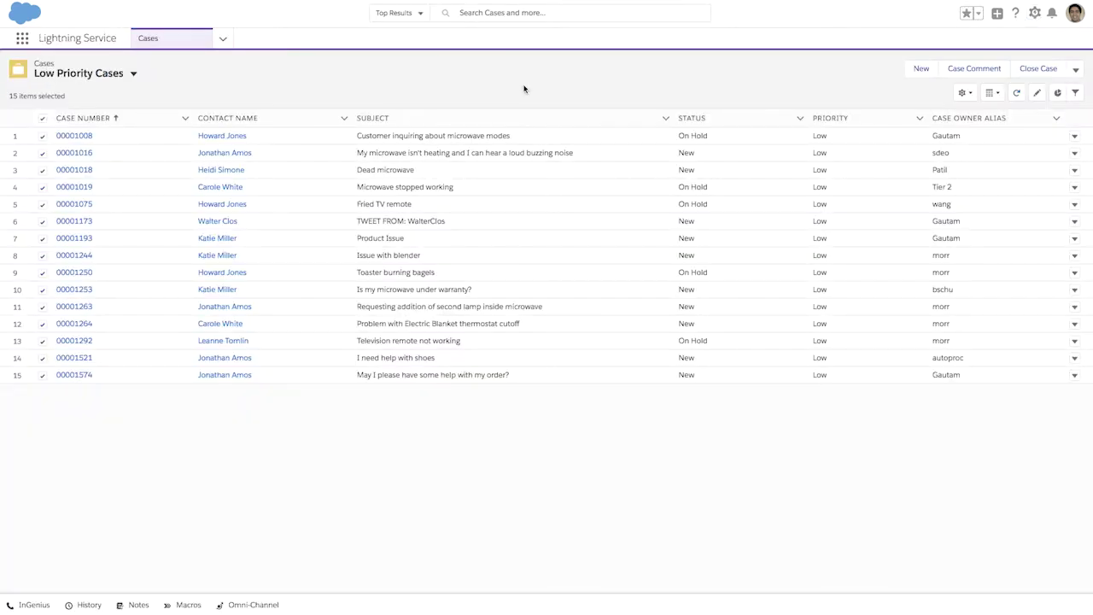
Step: Post the prefilled Low-to-Medium comment to all 15 selected cases and confirm
{"action": "left_click", "coordinate": [955, 72]}
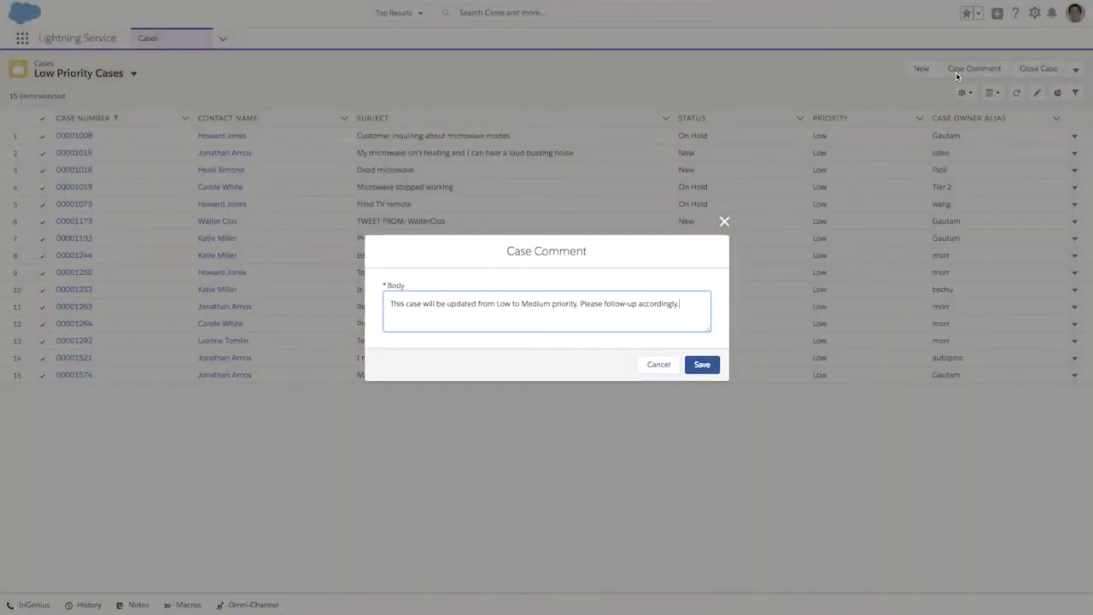
{"action": "left_click", "coordinate": [709, 367]}
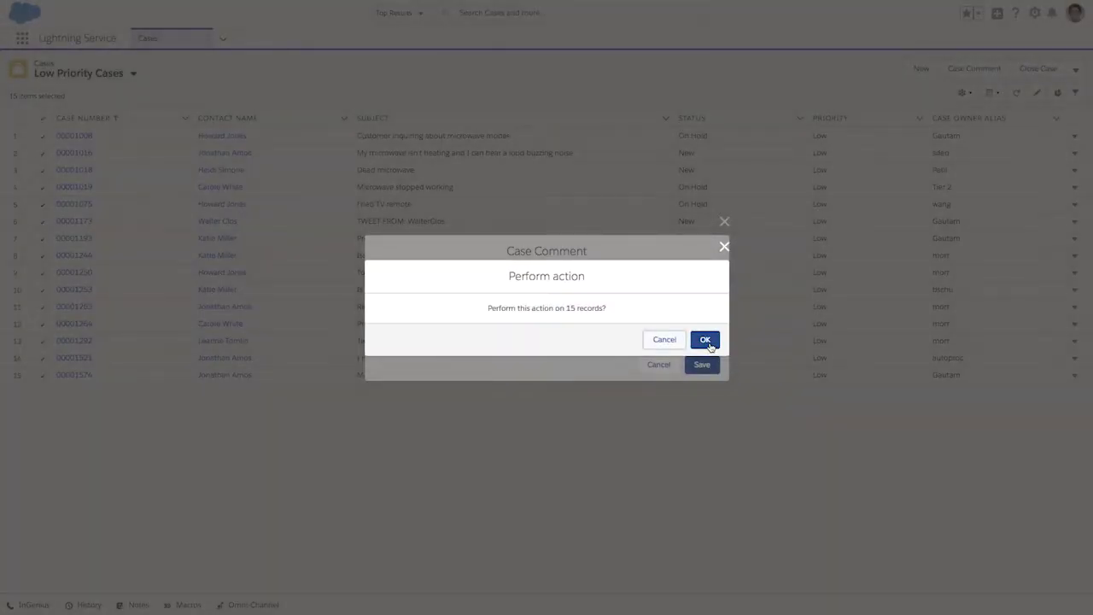
{"action": "left_click", "coordinate": [708, 342]}
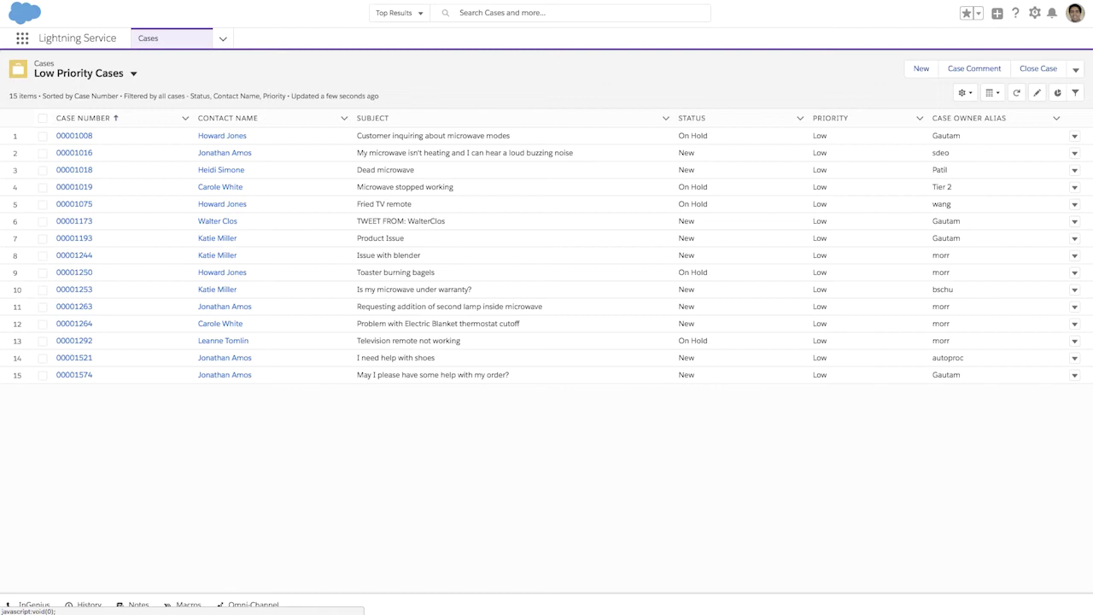
Step: Create a task with subject Call, due 4/16/2018, on all 15 cases and confirm
{"action": "left_click", "coordinate": [43, 118]}
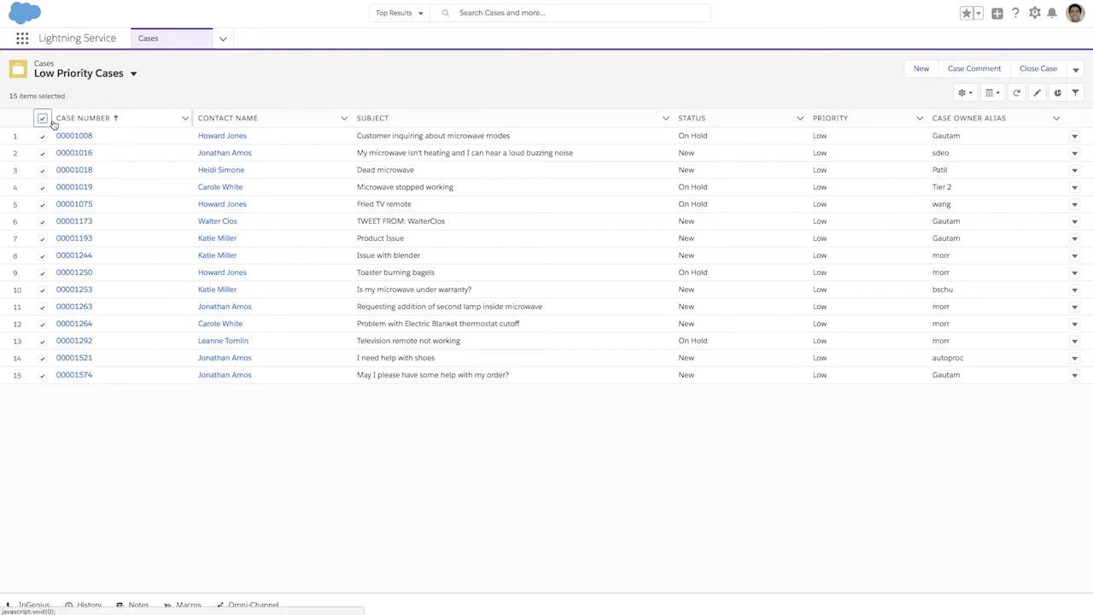
{"action": "left_click", "coordinate": [1076, 70]}
{"action": "left_click", "coordinate": [1066, 151]}
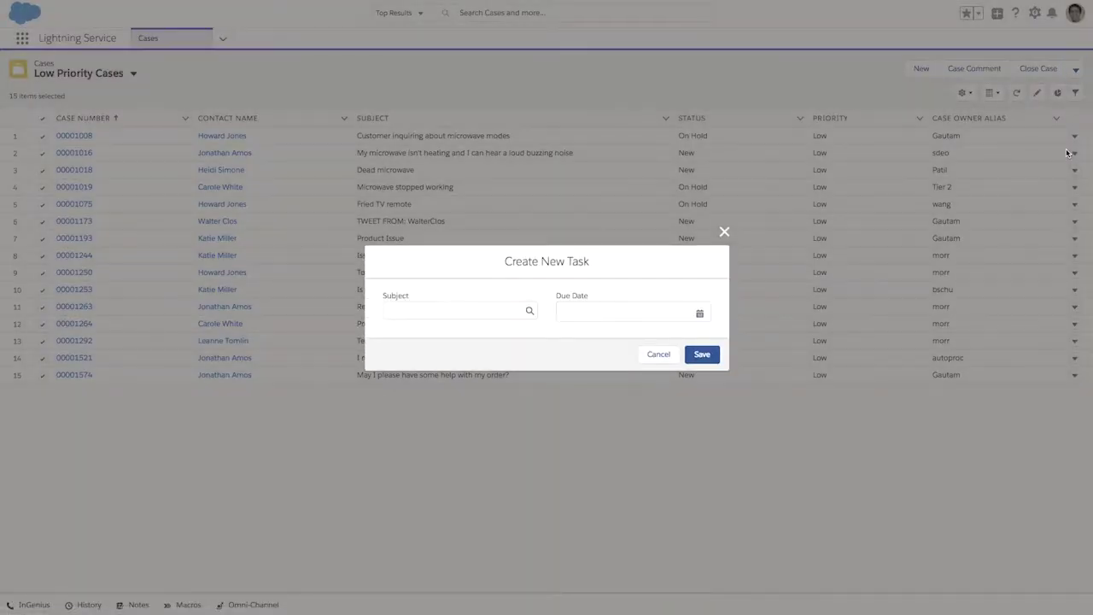
{"action": "left_click", "coordinate": [460, 310]}
{"action": "left_click", "coordinate": [510, 348]}
{"action": "left_click", "coordinate": [699, 312]}
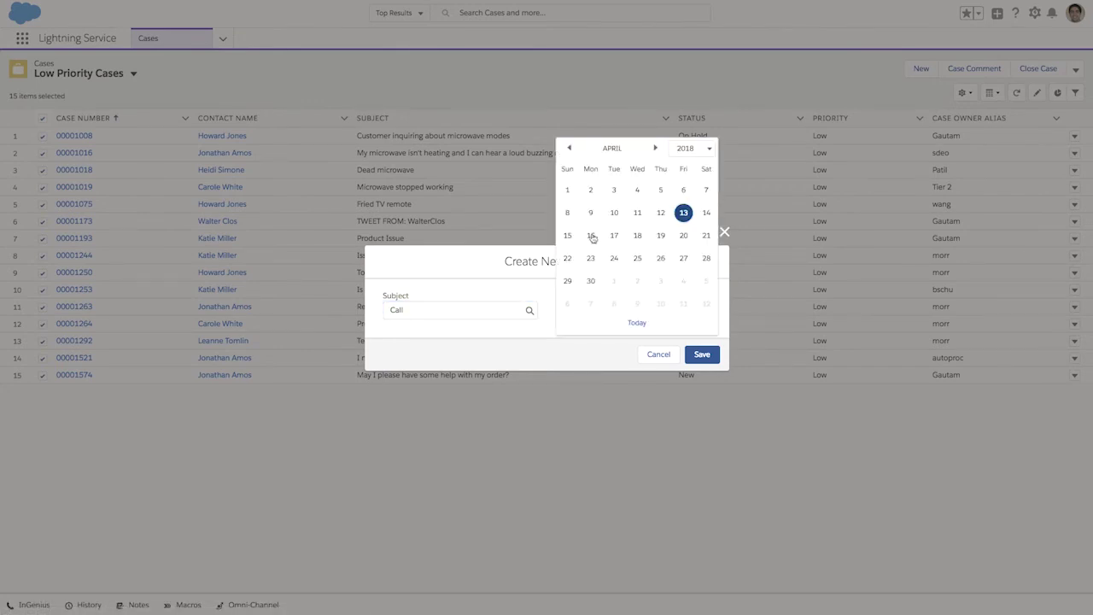
{"action": "left_click", "coordinate": [590, 231]}
{"action": "left_click", "coordinate": [715, 358]}
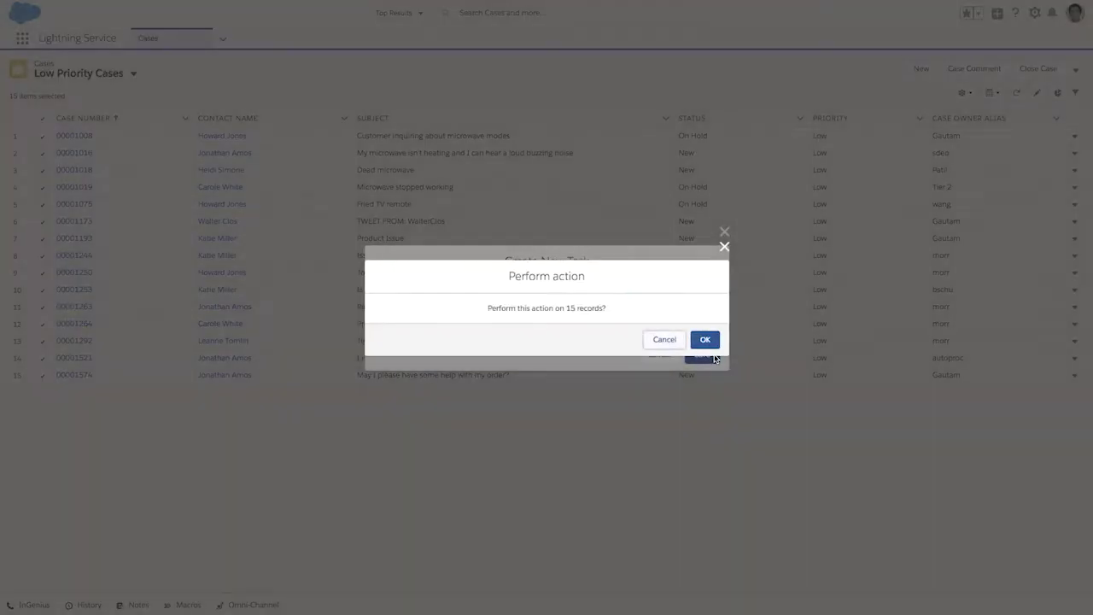
{"action": "left_click", "coordinate": [706, 339]}
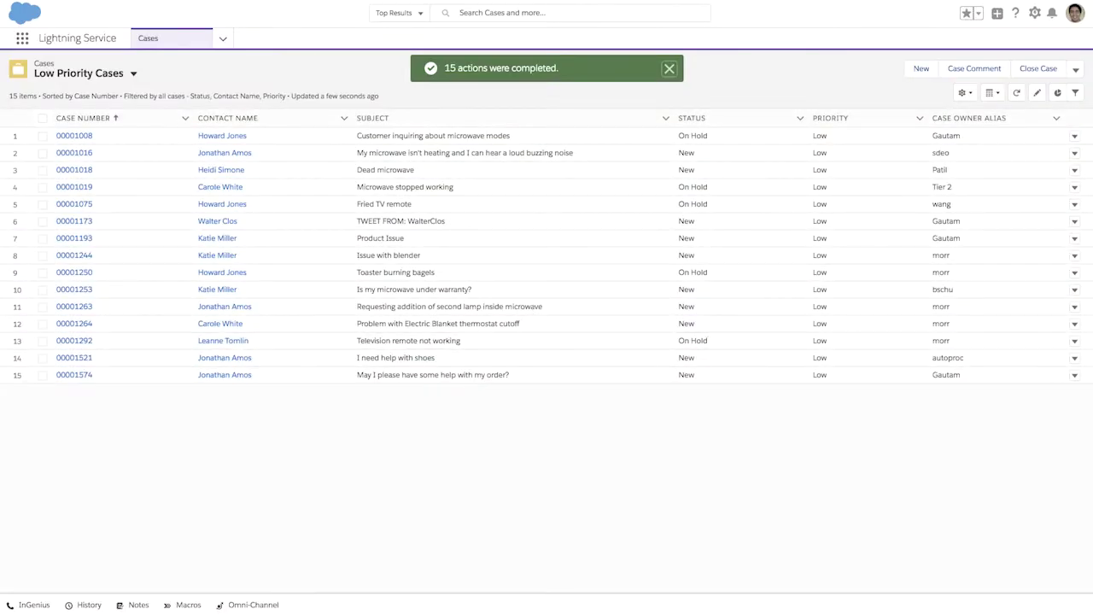
Step: Inline-edit Priority to Medium for all 15 selected cases and save
{"action": "left_click", "coordinate": [42, 118]}
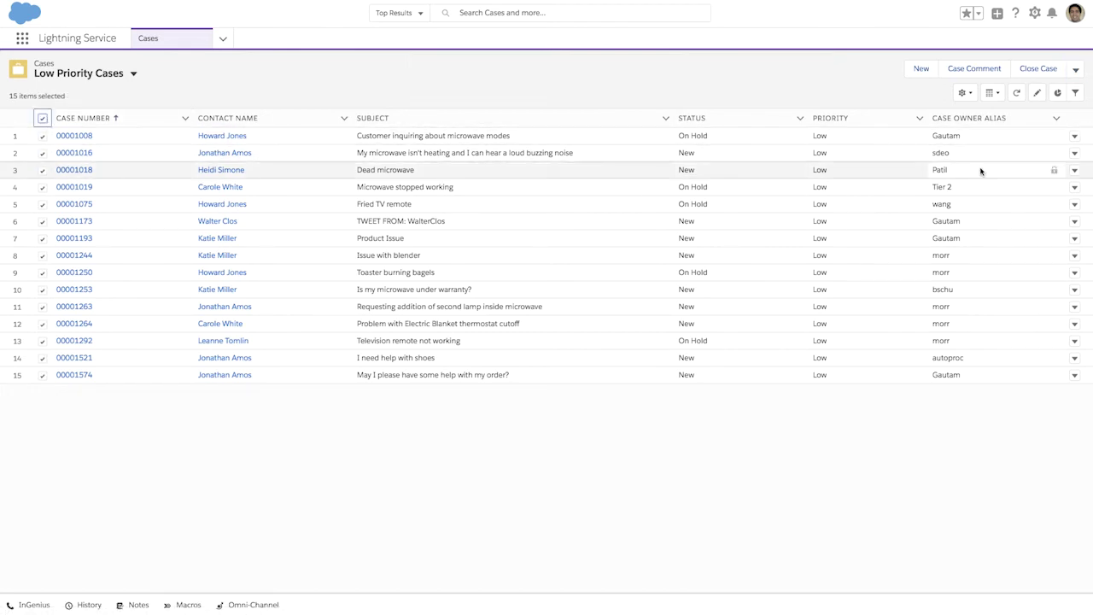
{"action": "mouse_move", "coordinate": [862, 136]}
{"action": "left_click", "coordinate": [916, 137]}
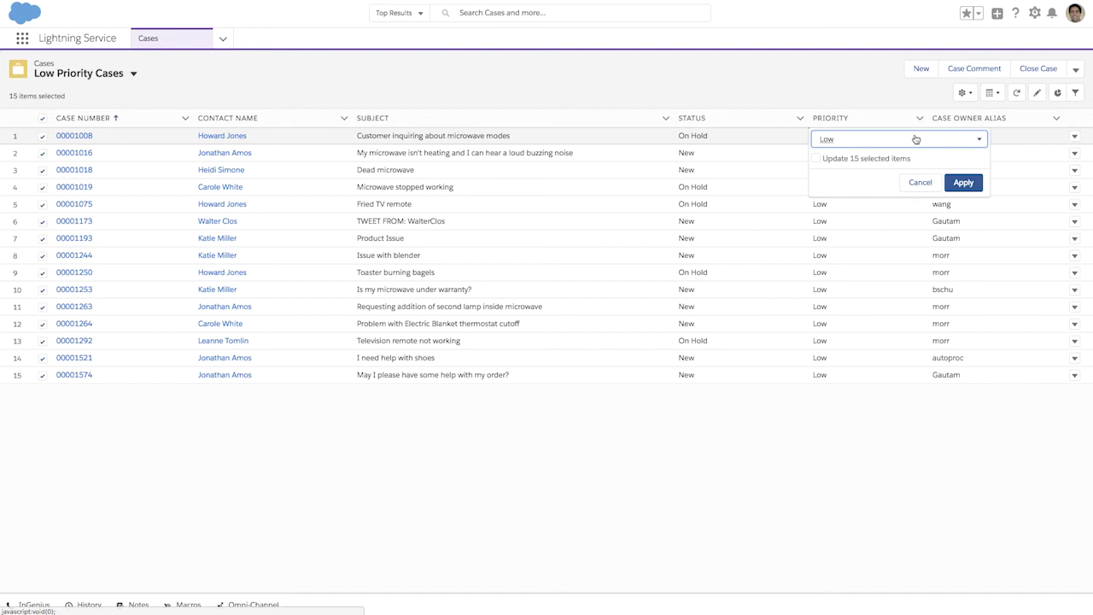
{"action": "left_click", "coordinate": [896, 158]}
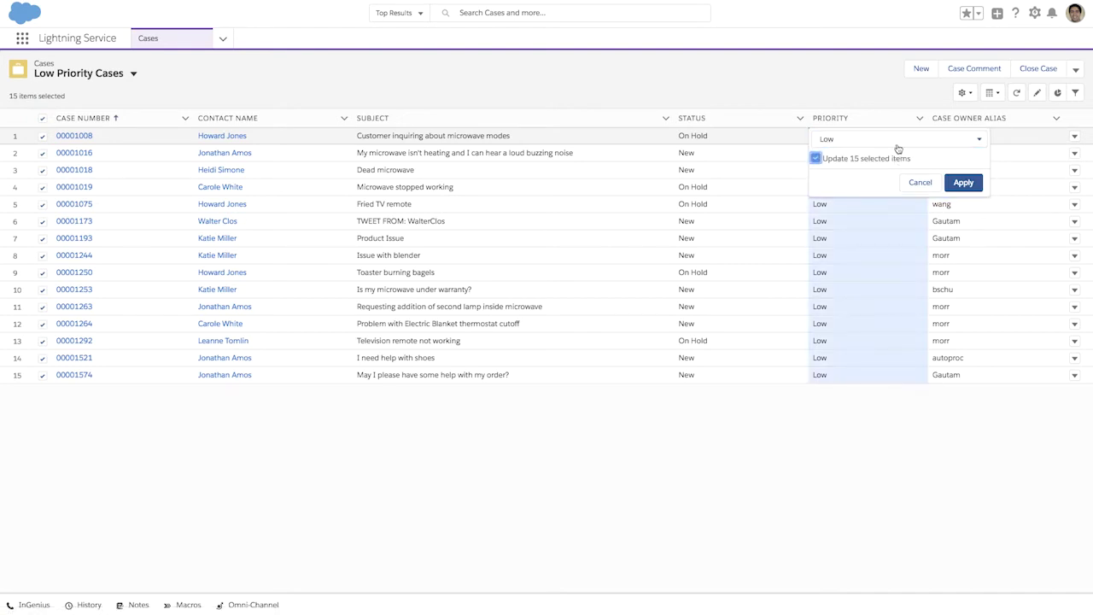
{"action": "left_click", "coordinate": [898, 143]}
{"action": "left_click", "coordinate": [894, 202]}
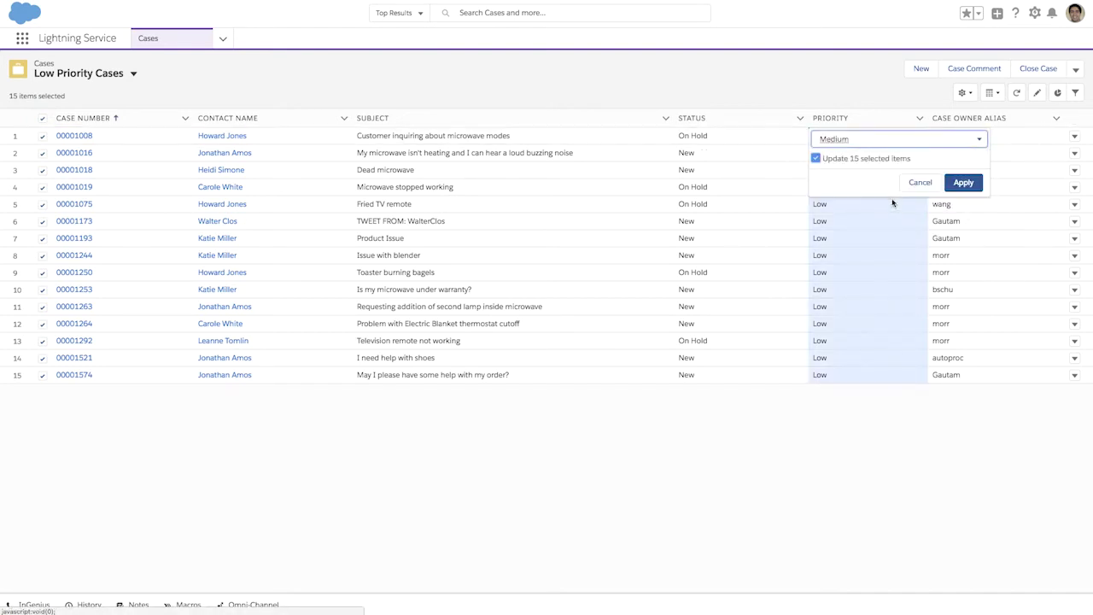
{"action": "left_click", "coordinate": [975, 185]}
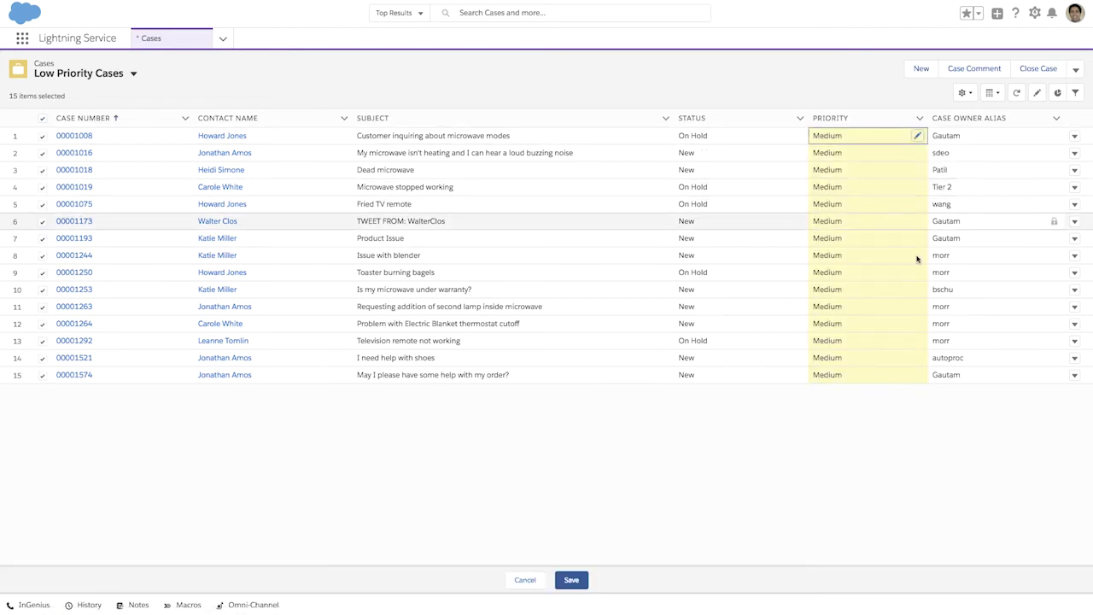
{"action": "left_click", "coordinate": [581, 579]}
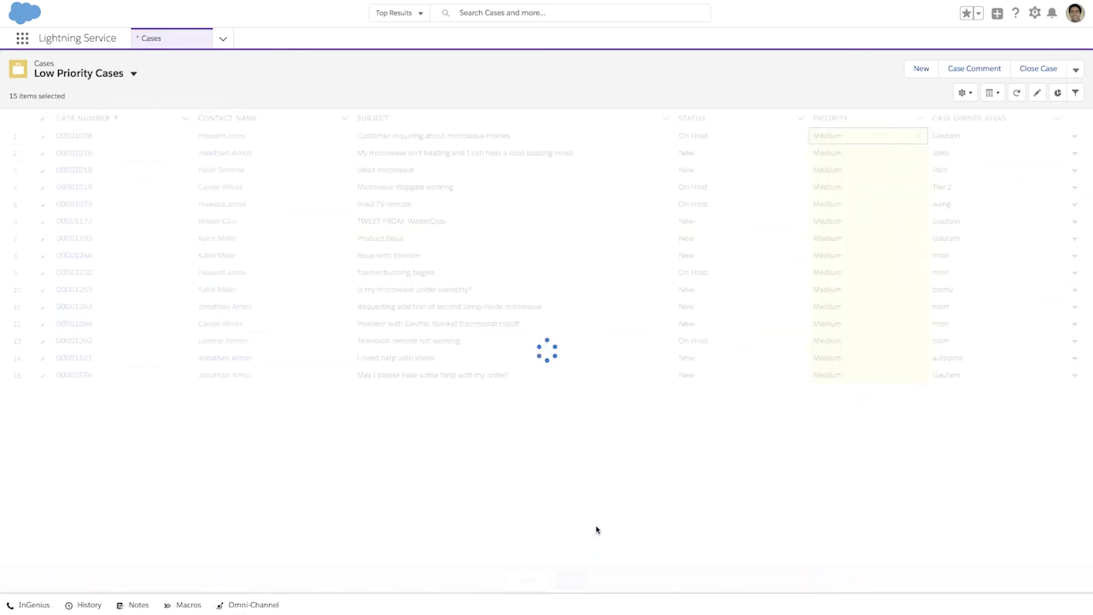